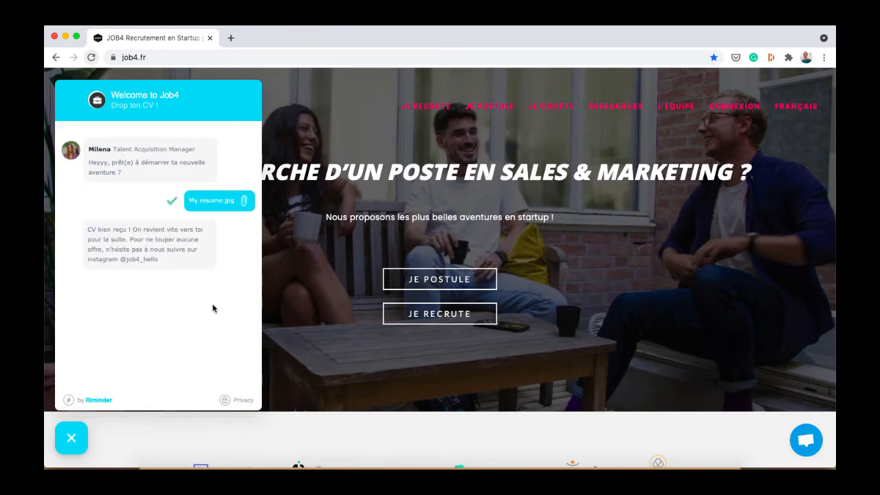
Close the demo chat widget and start creating a new CVbot source from the marketplace's Website category.
click(80, 433)
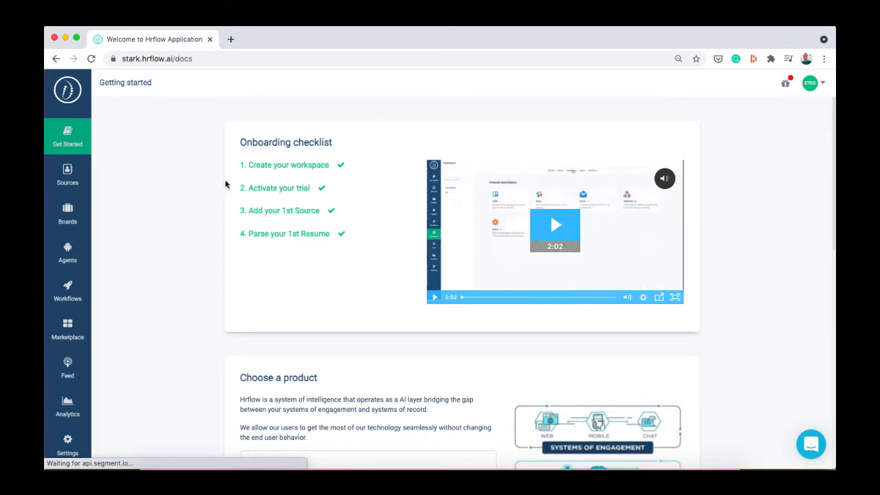
click(68, 180)
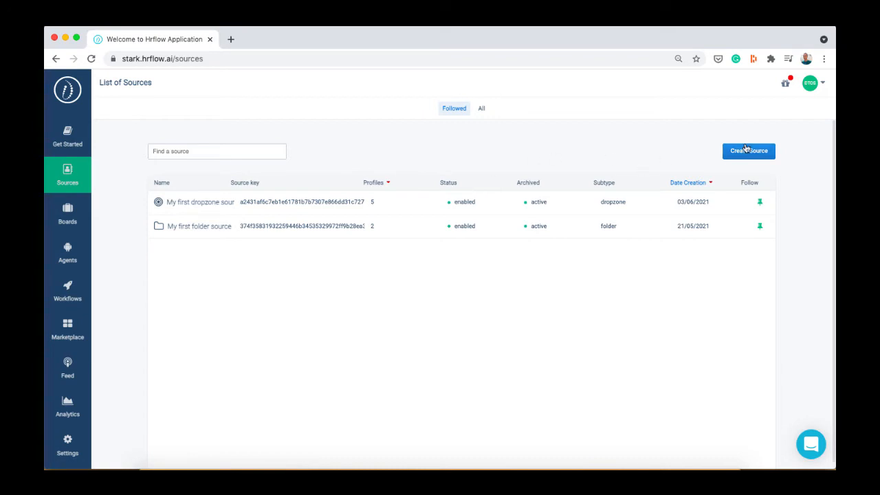
click(747, 153)
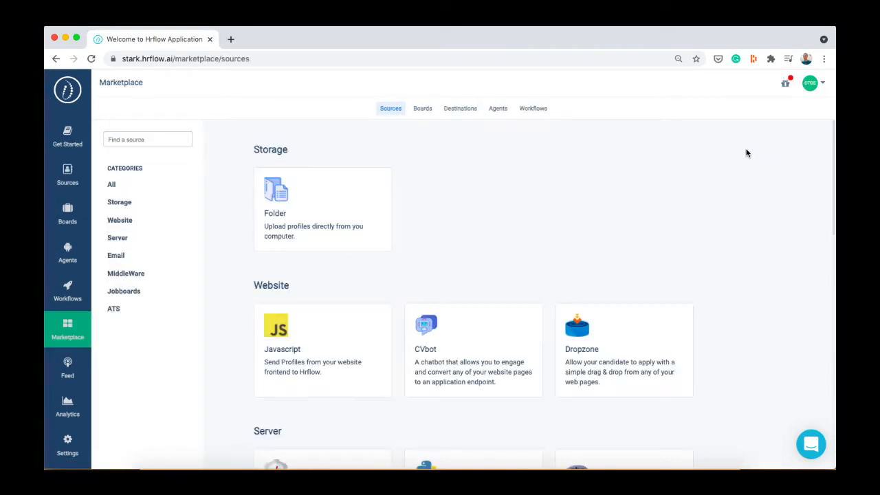
click(121, 221)
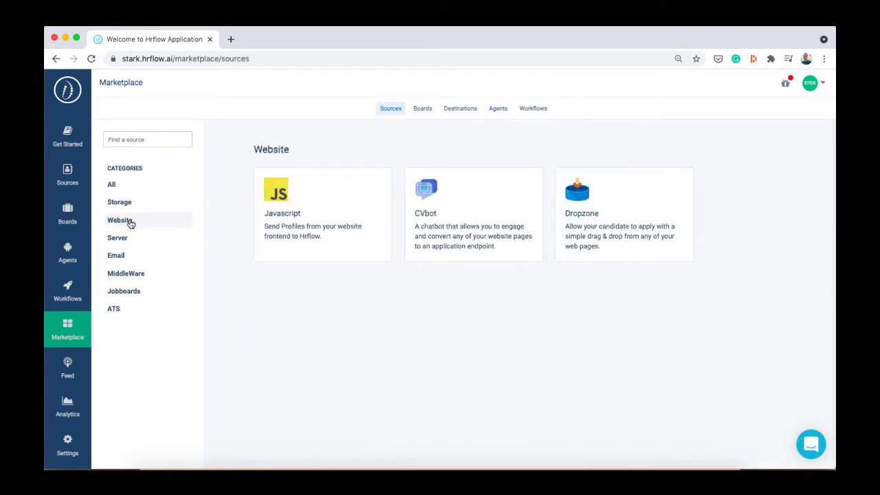
click(446, 225)
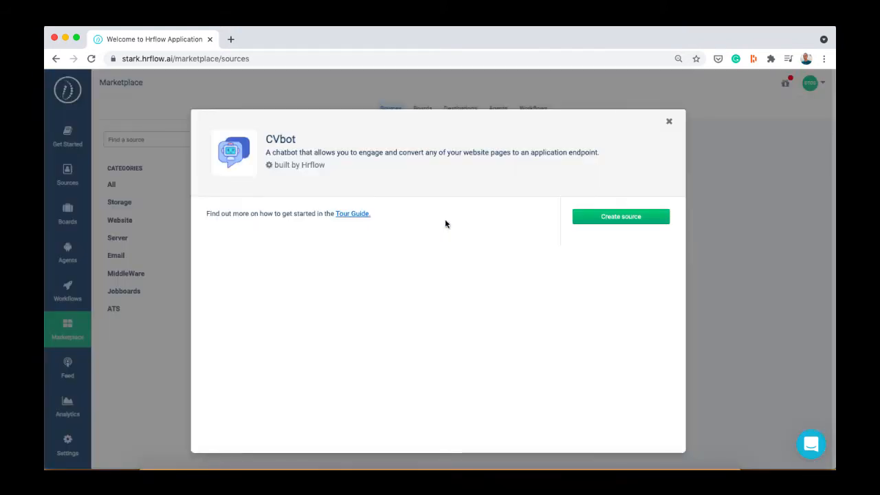
click(621, 218)
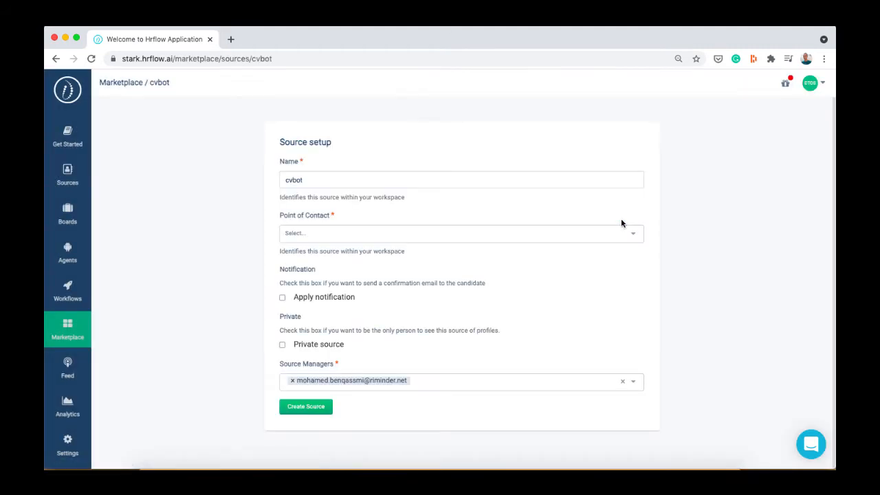
Name the source "My first cvbot source" and choose the first listed team member as its point of contact.
double_click(599, 183)
text(My first cvbot source)
click(550, 232)
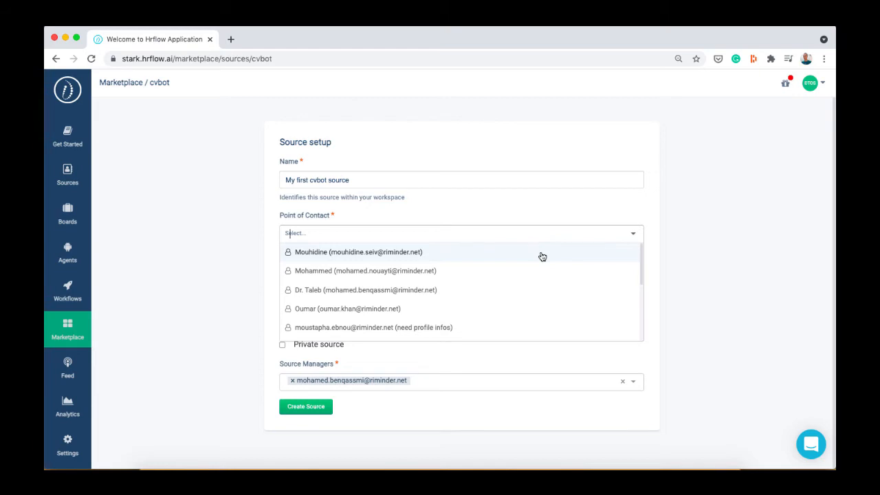
click(541, 256)
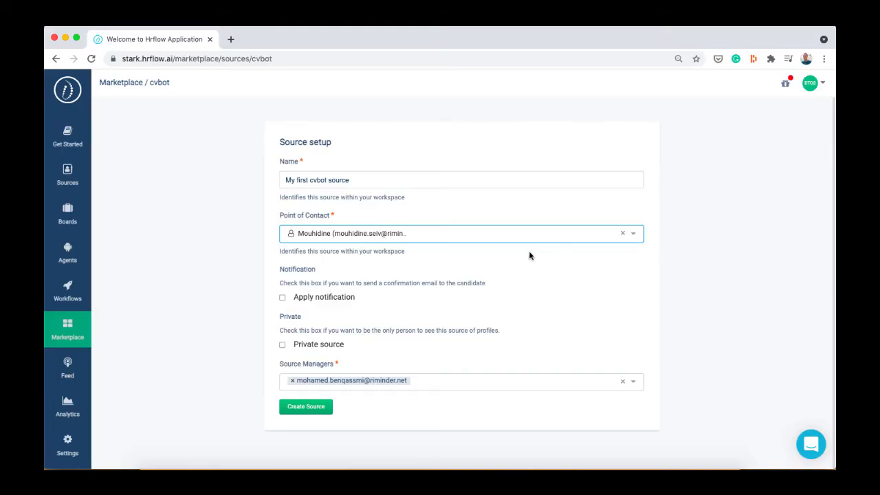
click(281, 299)
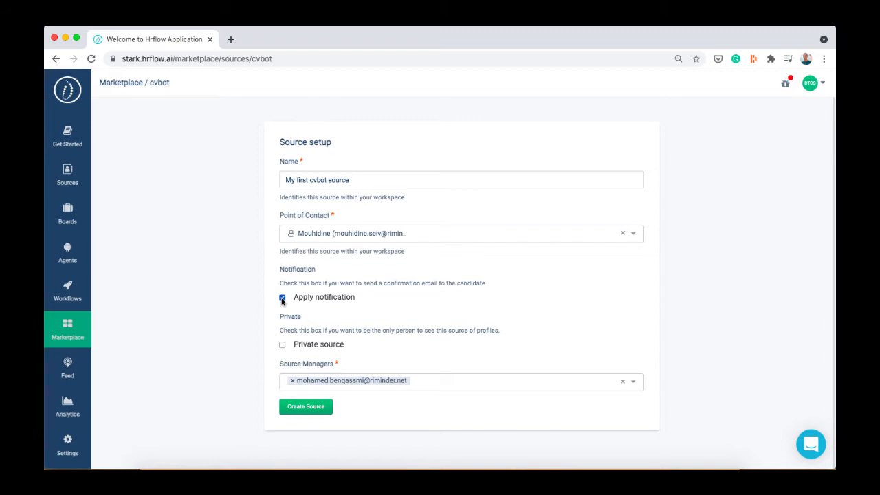
click(282, 299)
click(282, 346)
click(282, 347)
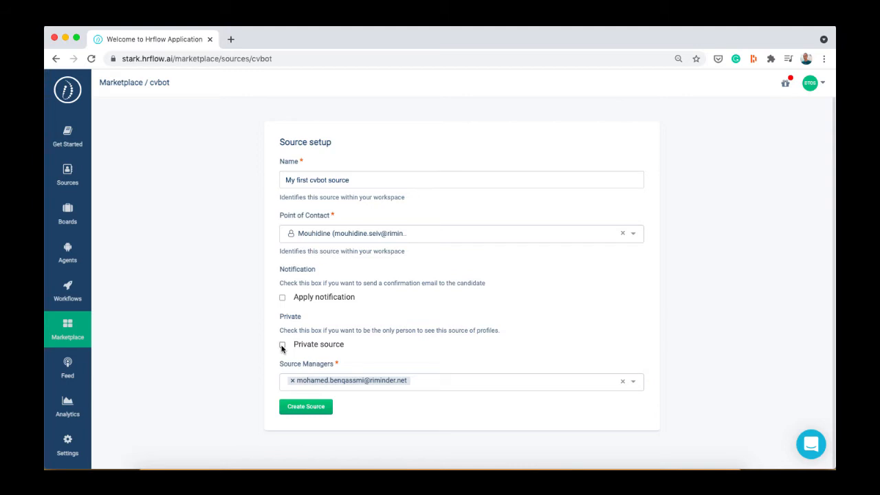
Add the point of contact's e-mail as a second source manager and create the source.
click(427, 376)
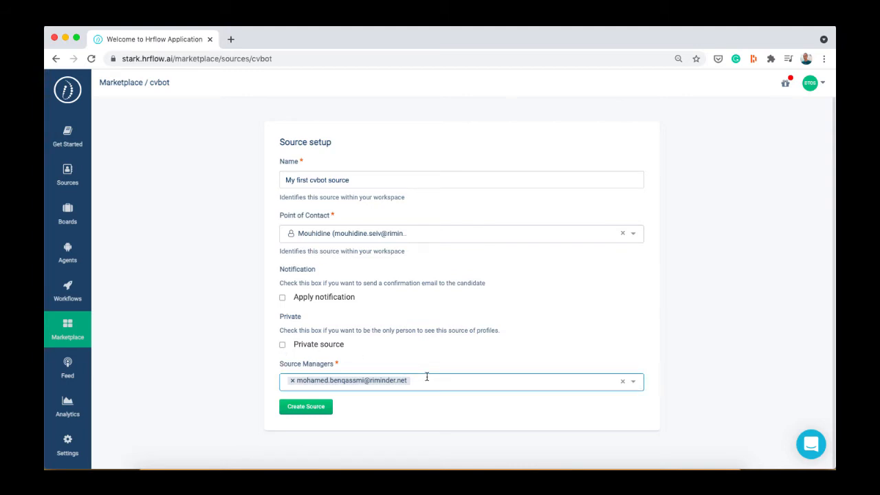
text(mou)
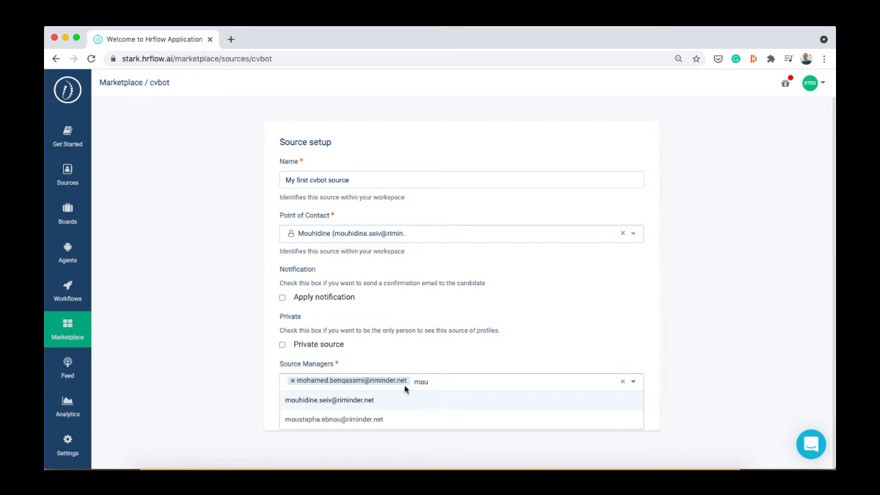
click(387, 399)
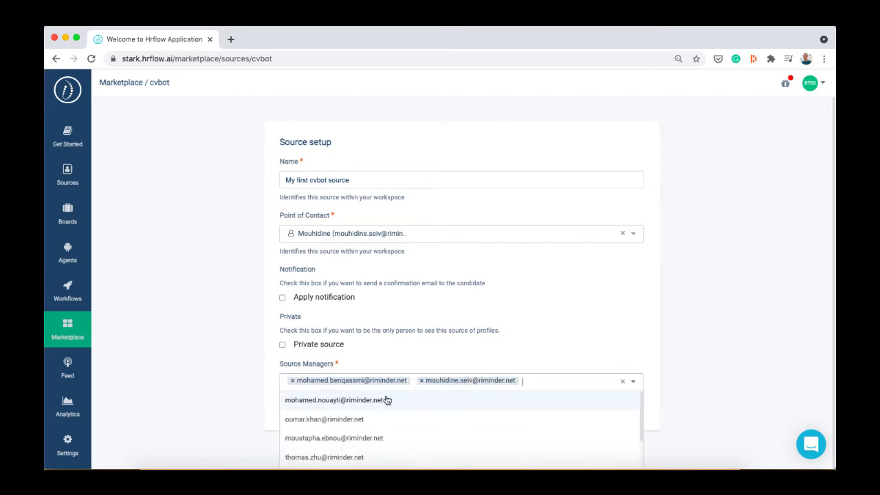
click(255, 393)
scroll(255, 393, down, 1)
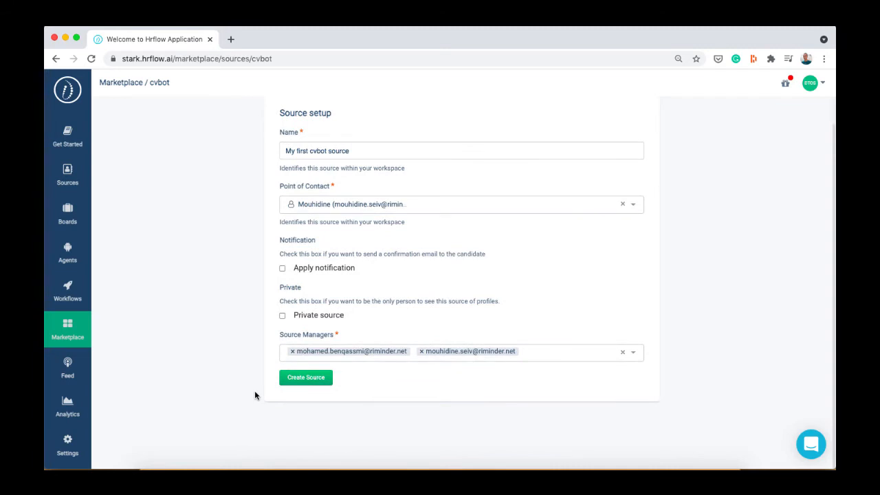
click(306, 374)
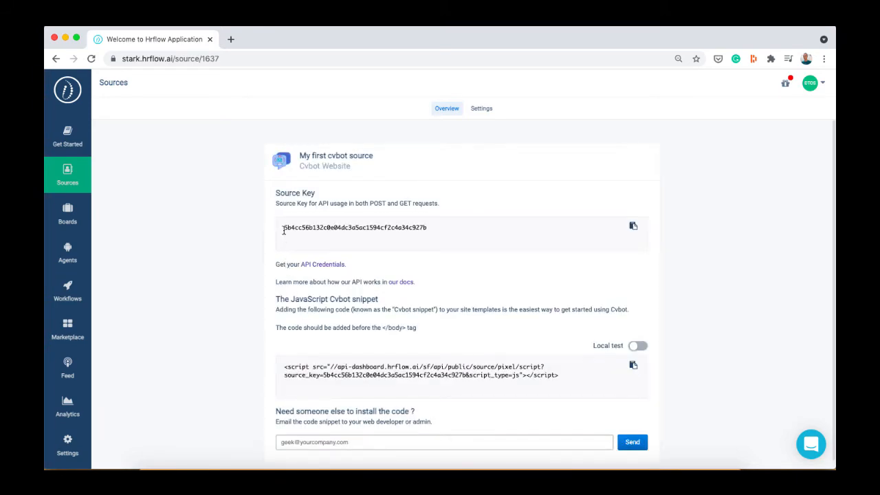
Enable local test for the JavaScript Cvbot snippet and copy the resulting code to the clipboard.
double_click(324, 227)
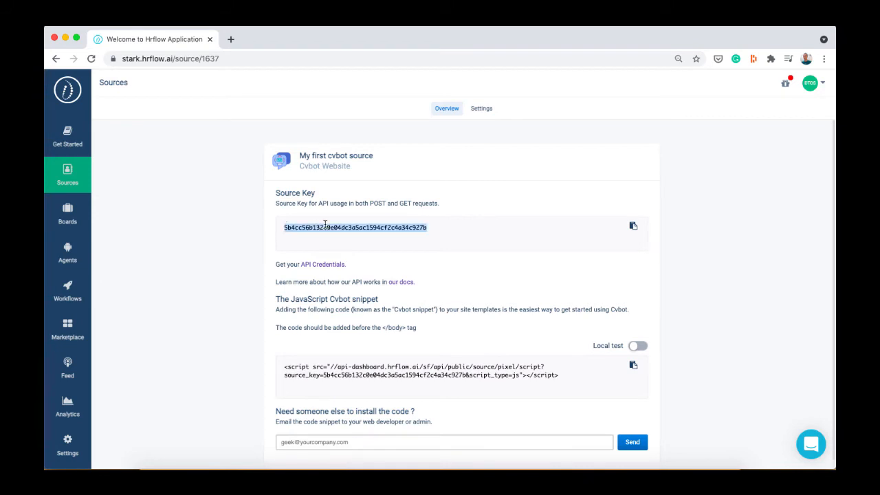
click(457, 224)
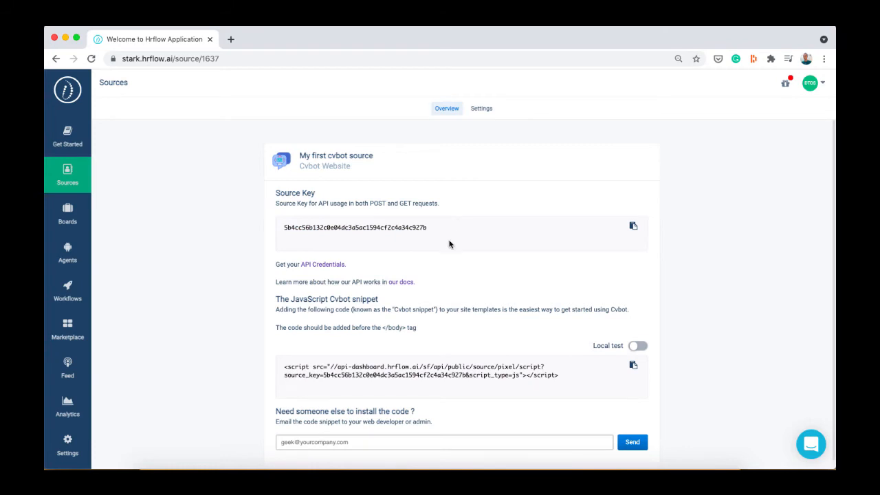
scroll(435, 269, down, 2)
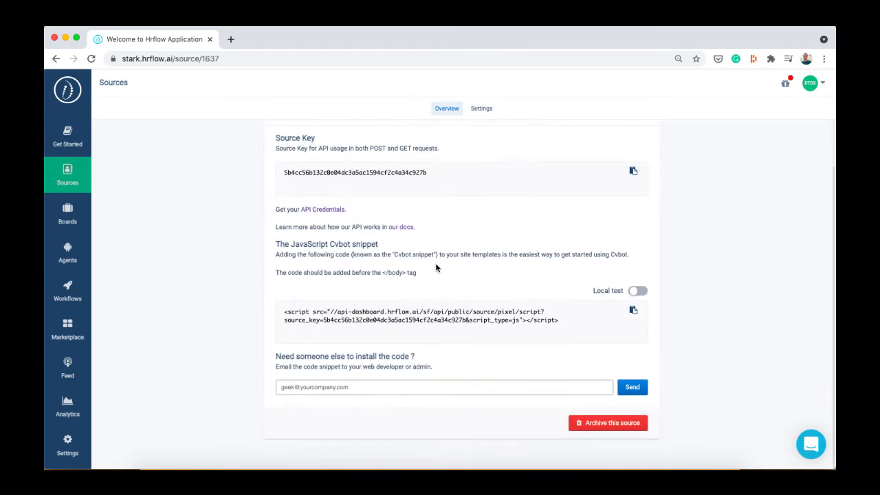
scroll(435, 268, down, 1)
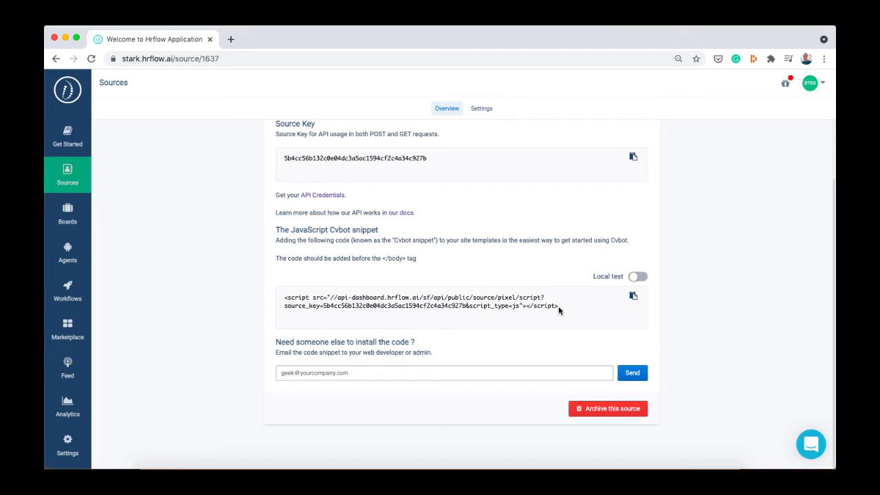
click(643, 277)
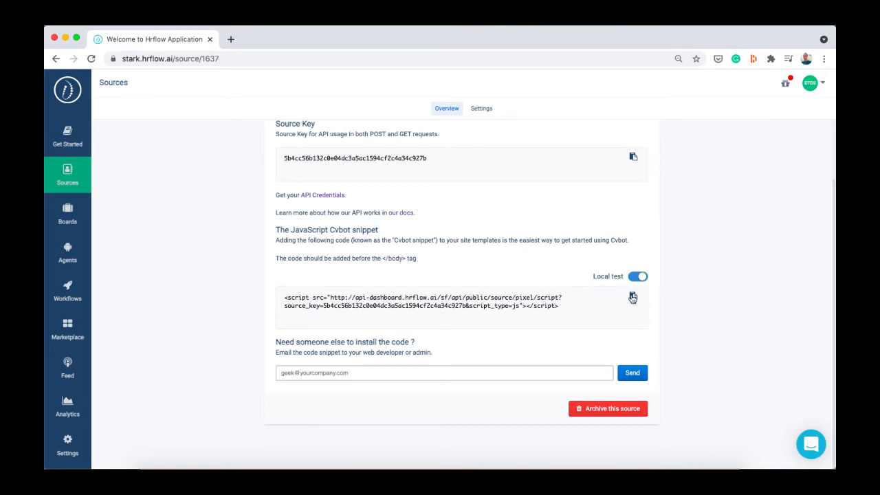
click(633, 297)
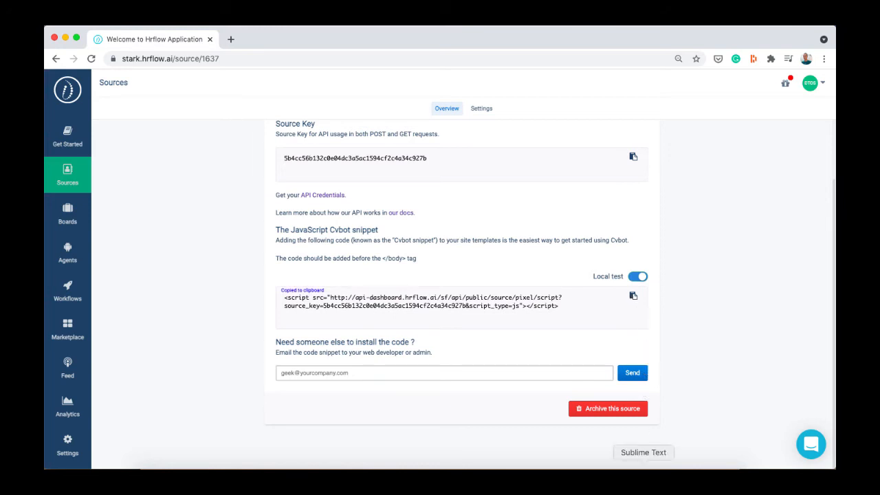
Switch to Sublime Text, paste the Cvbot snippet with its source key into the body of index.html, and save the file.
click(643, 468)
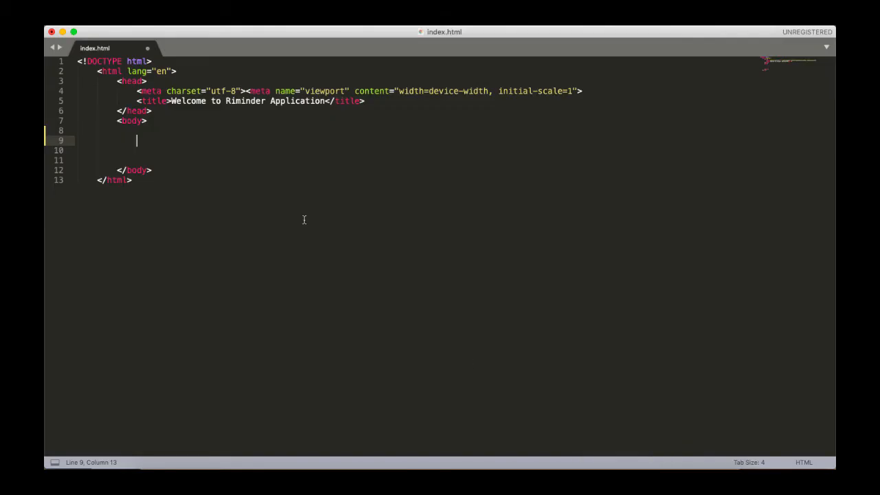
key(super+v)
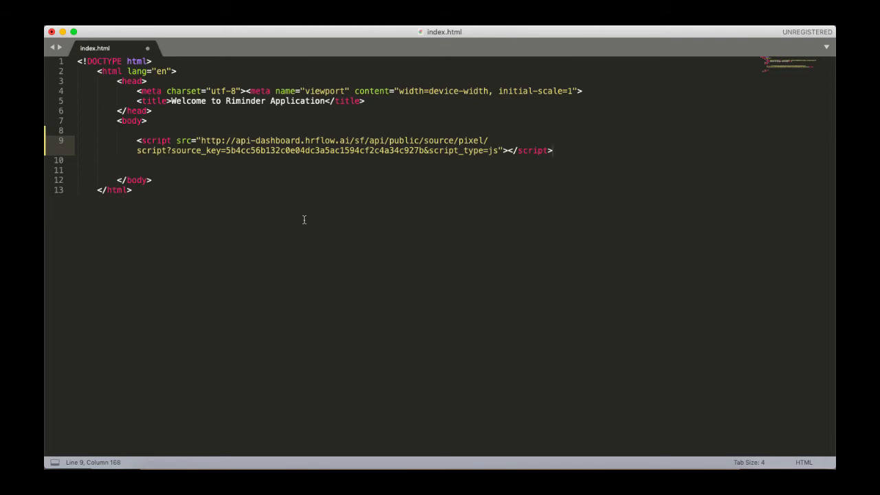
key(super+s)
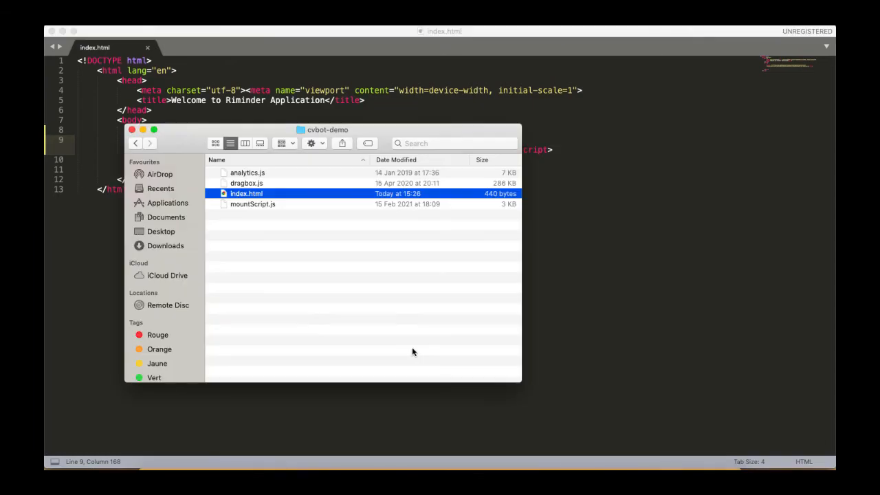
Open index.html from the cvbot-demo folder in the browser and test the chatbot by submitting a resume file.
double_click(246, 195)
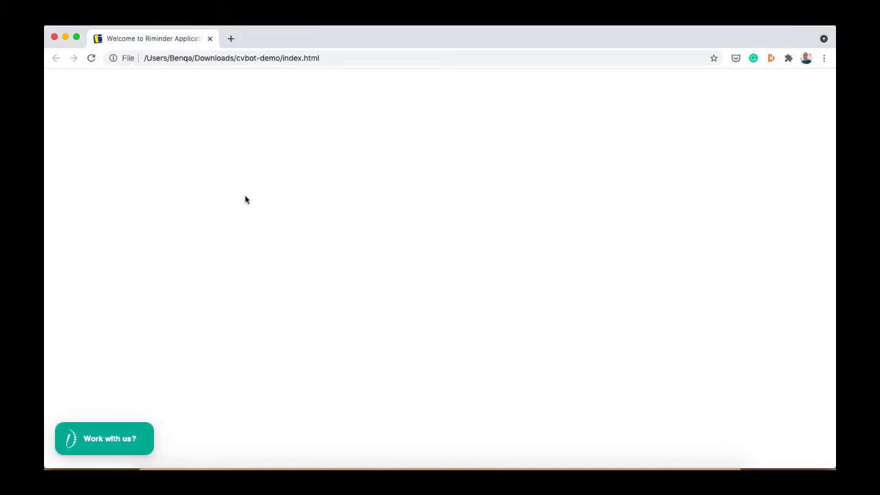
click(131, 438)
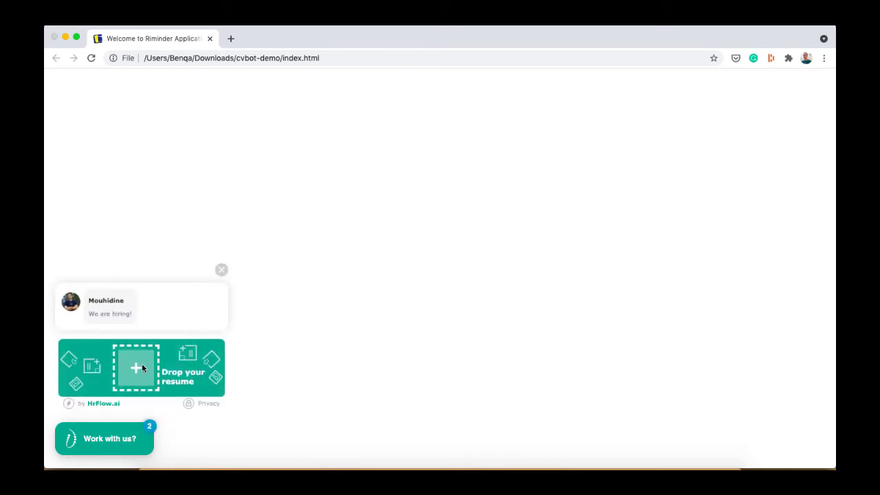
click(141, 366)
double_click(349, 108)
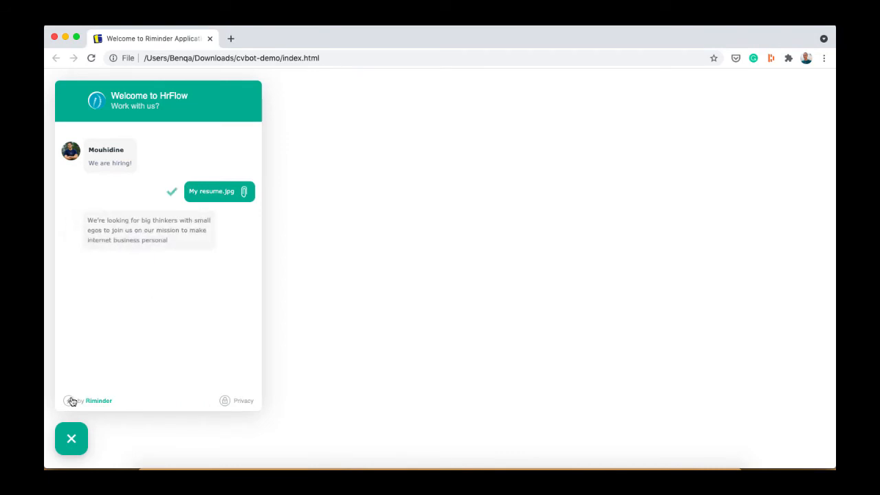
click(71, 437)
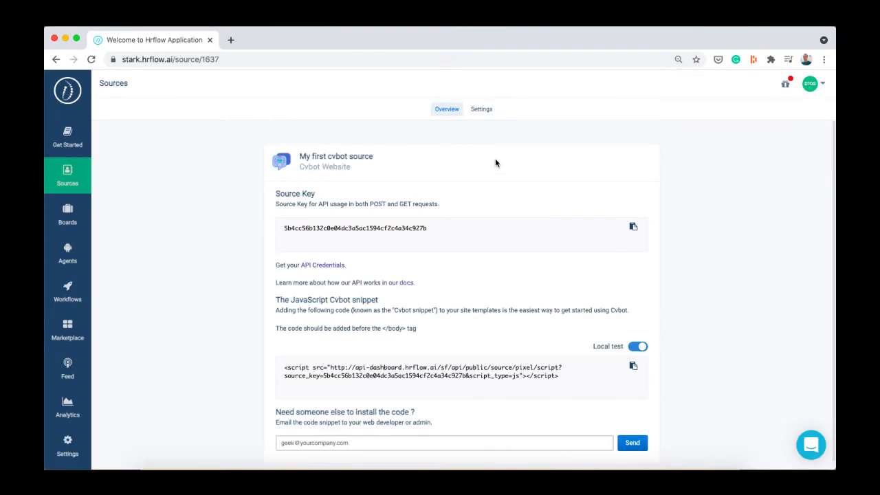
In the source settings, set the welcome message to "We're looking for big thinkers with small egos to join us on our mission to make internet business personal".
click(479, 110)
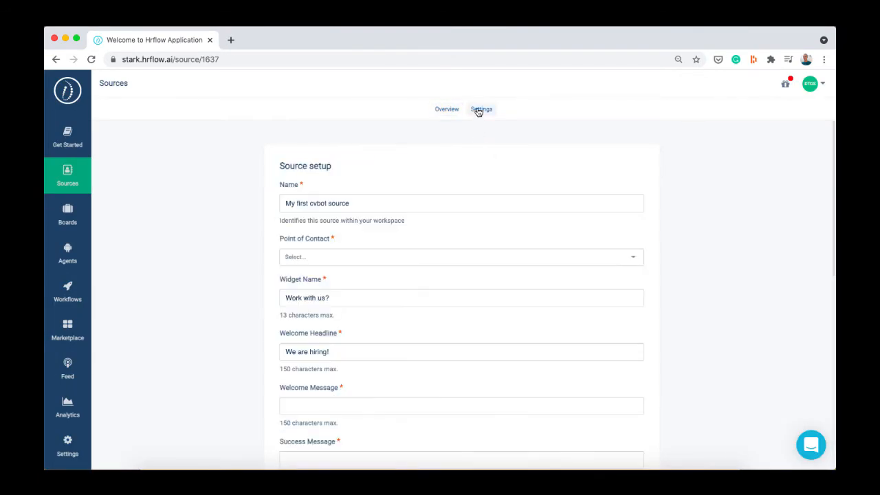
click(363, 256)
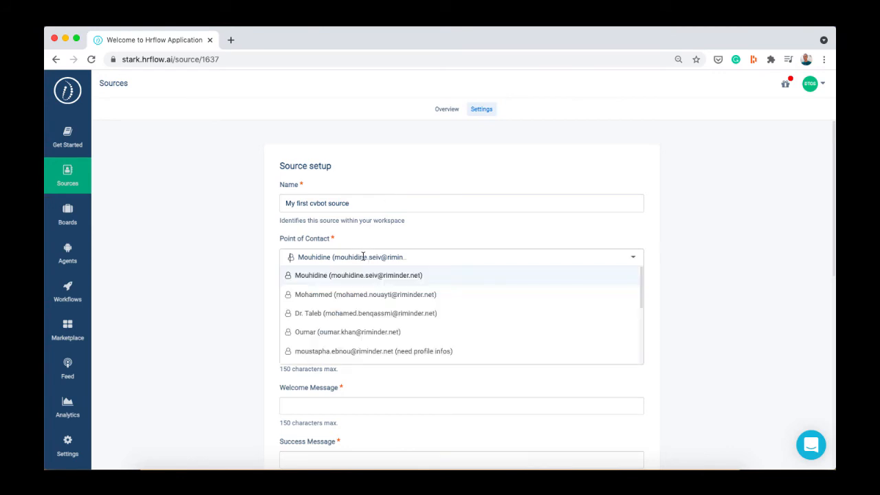
click(227, 252)
scroll(246, 284, down, 3)
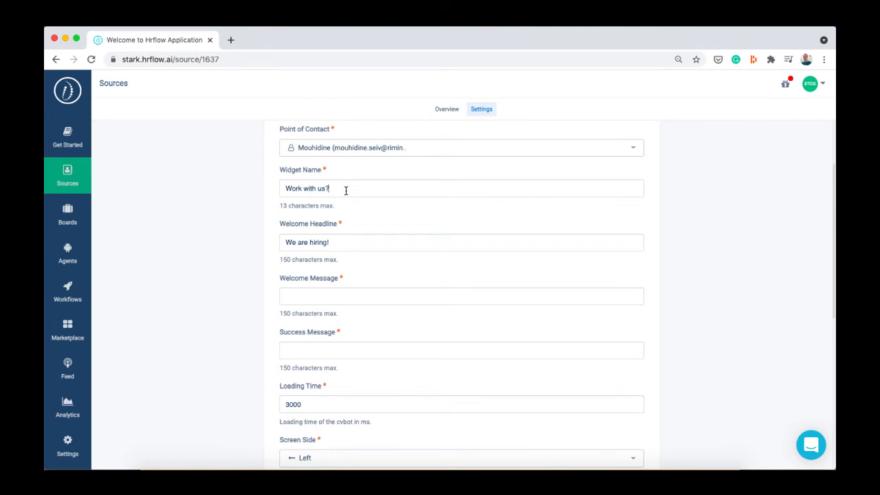
click(347, 241)
scroll(335, 277, down, 2)
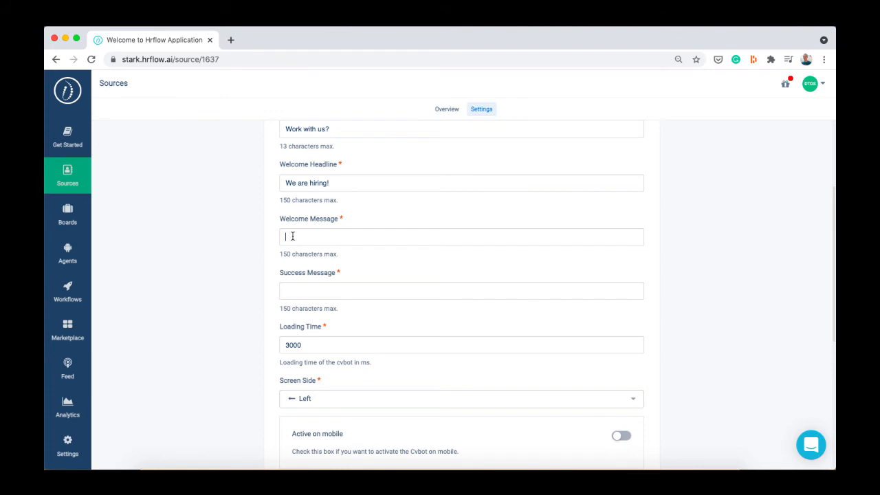
key(super+v)
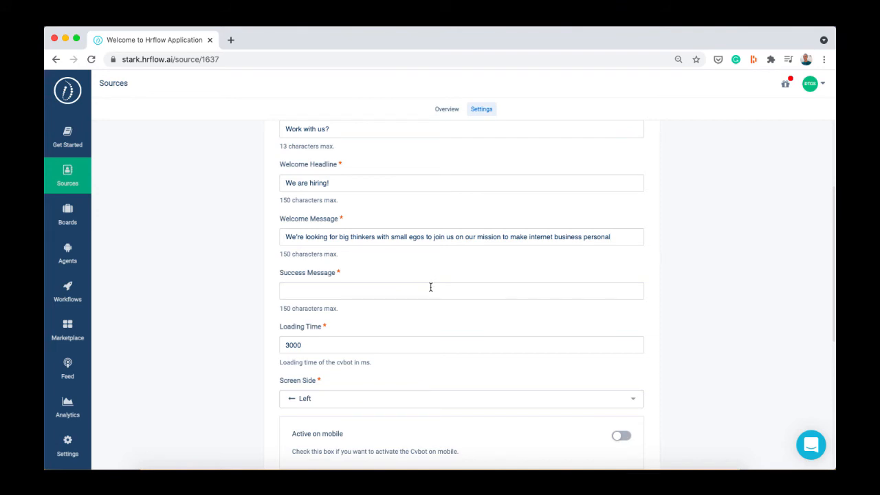
Set the chatbot's success message to "Your application was successful".
text(Your application was success)
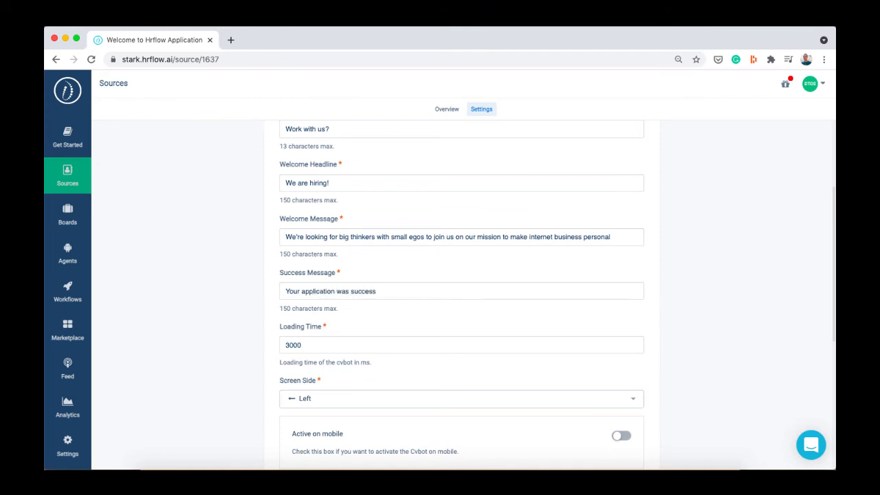
text(ful)
scroll(426, 338, down, 2)
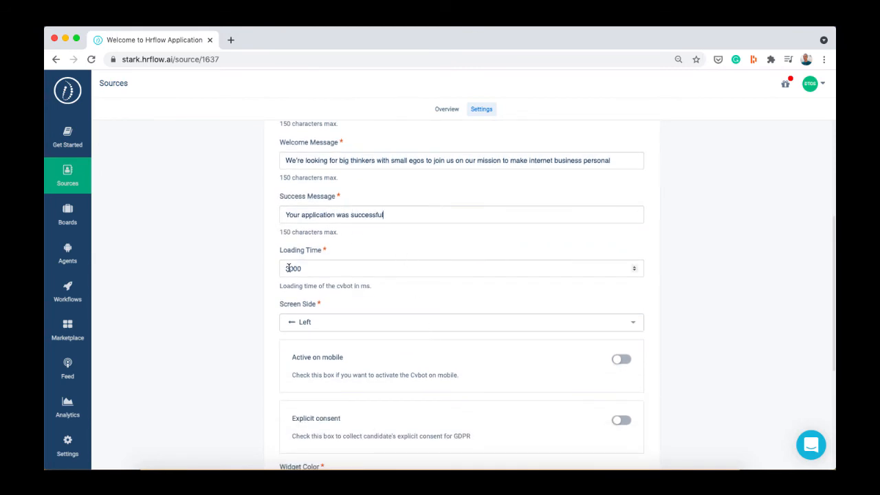
click(320, 269)
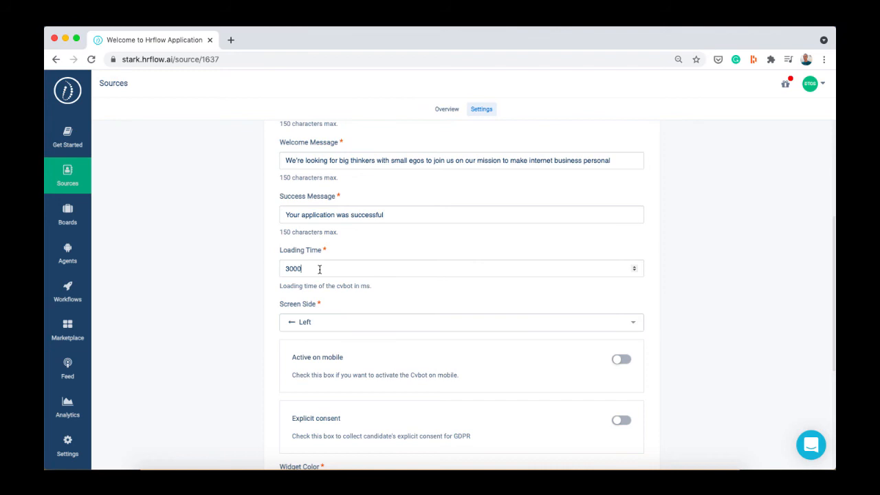
click(633, 267)
click(633, 272)
Set the Cvbot's screen side to Right and activate it on mobile.
click(314, 323)
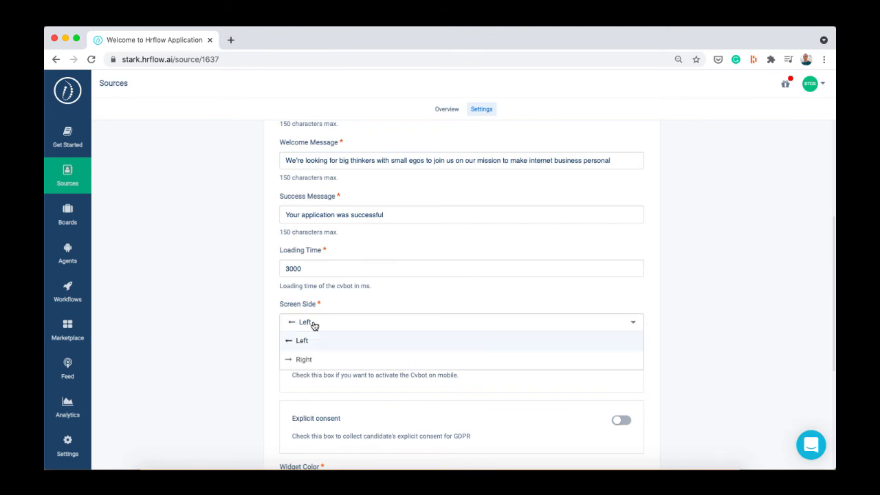
click(311, 360)
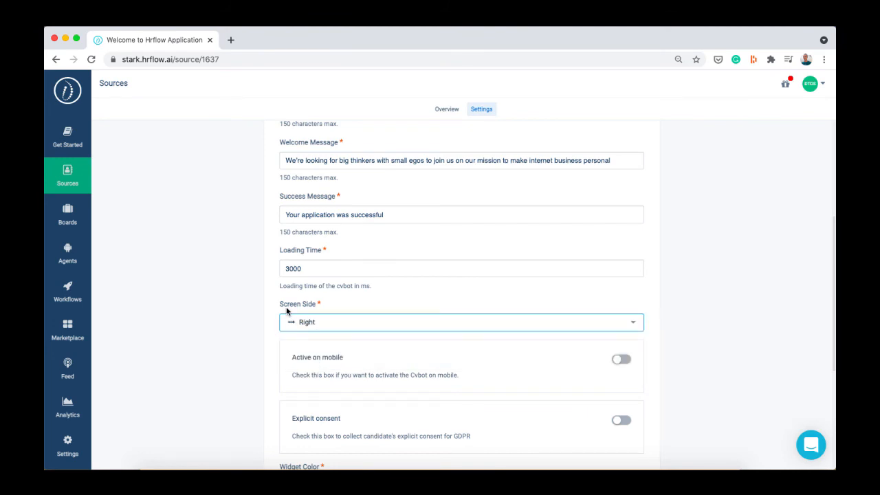
scroll(251, 312, down, 3)
scroll(251, 312, down, 1)
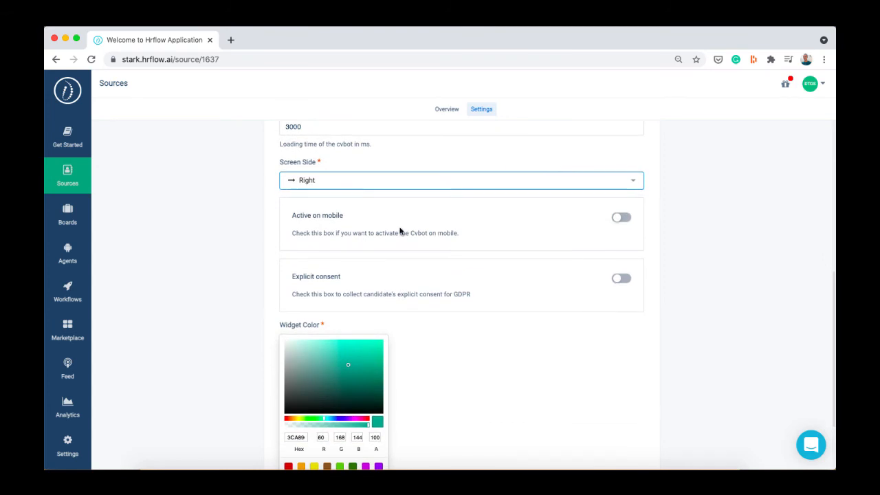
click(622, 217)
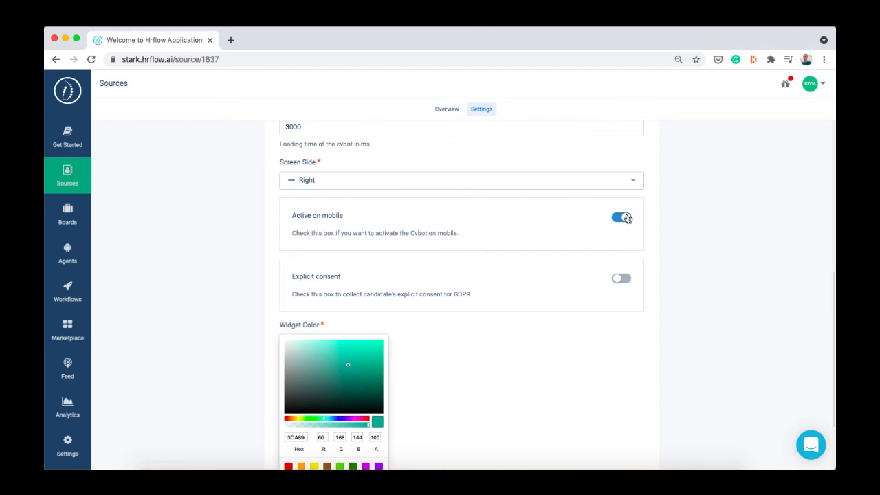
click(622, 280)
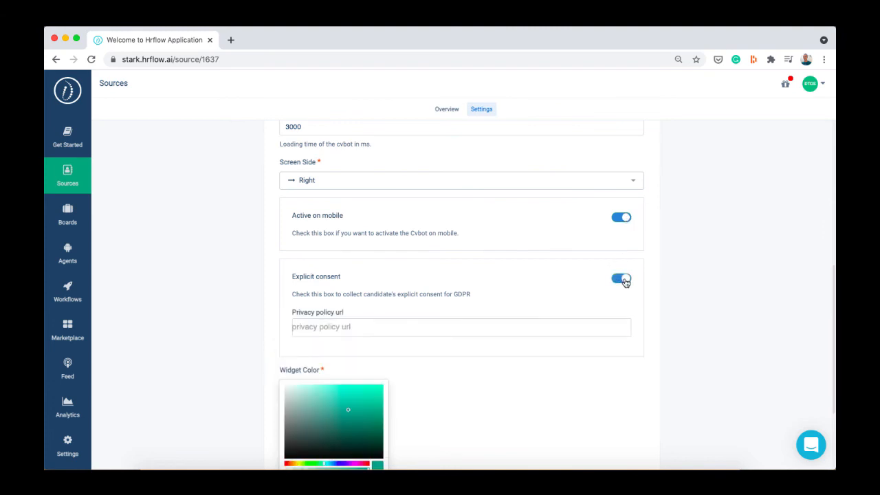
click(525, 329)
click(624, 284)
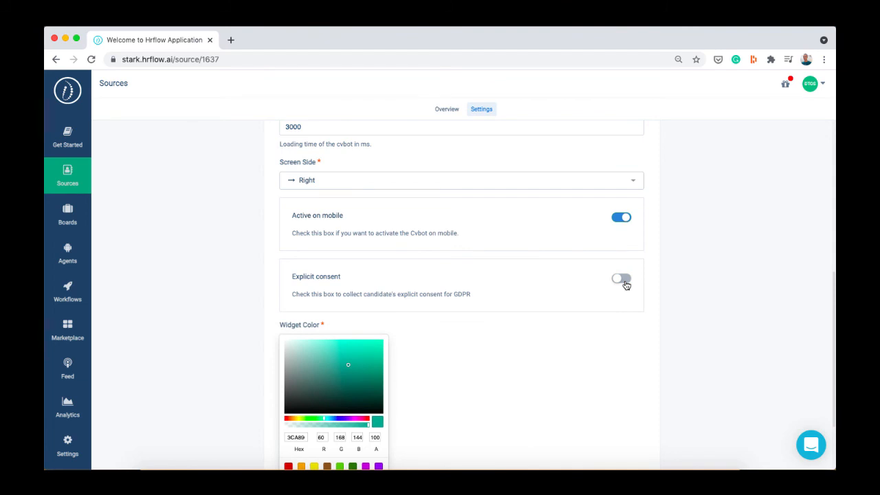
Set the widget color to the preset purple with RGB 144, 19, 254 and save the source settings.
scroll(625, 285, down, 3)
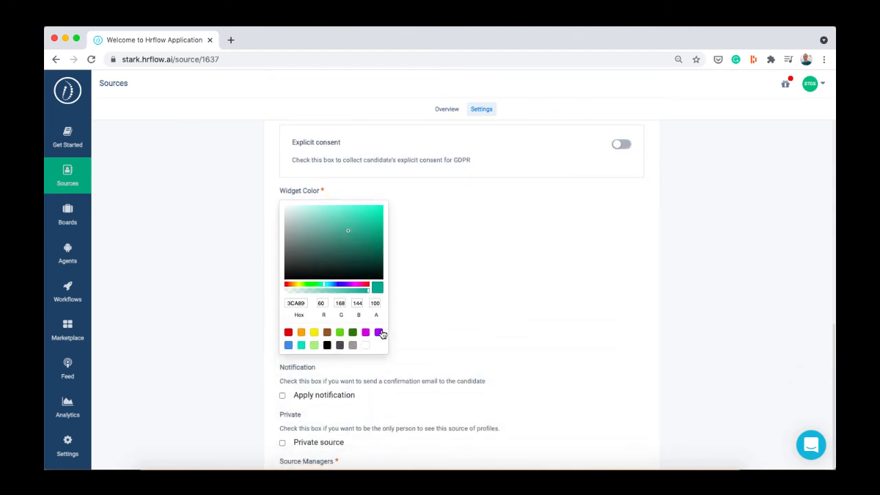
click(379, 333)
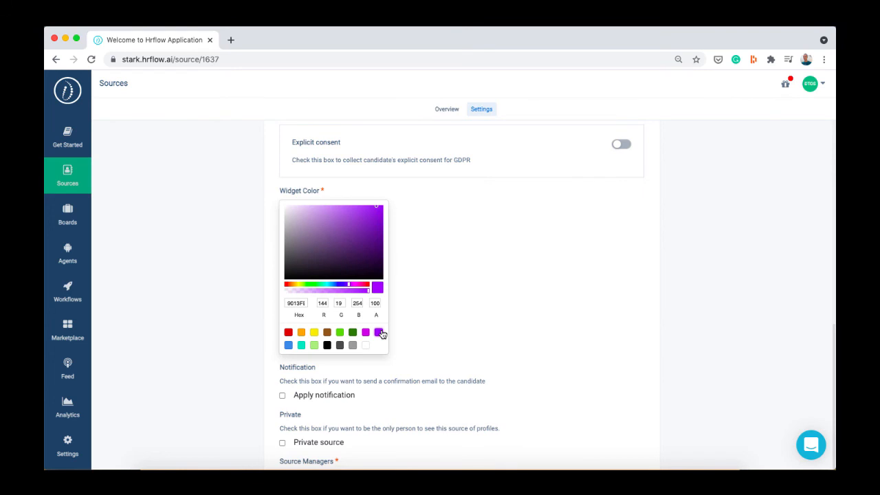
scroll(382, 334, down, 2)
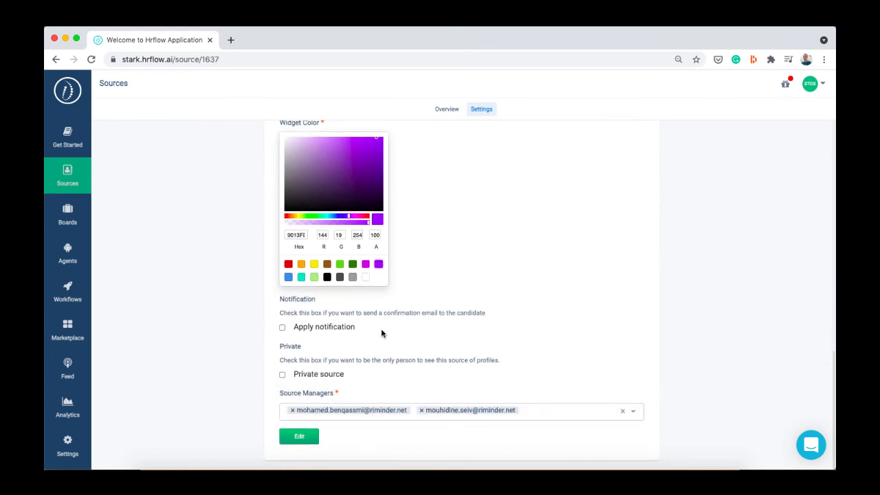
scroll(381, 334, down, 1)
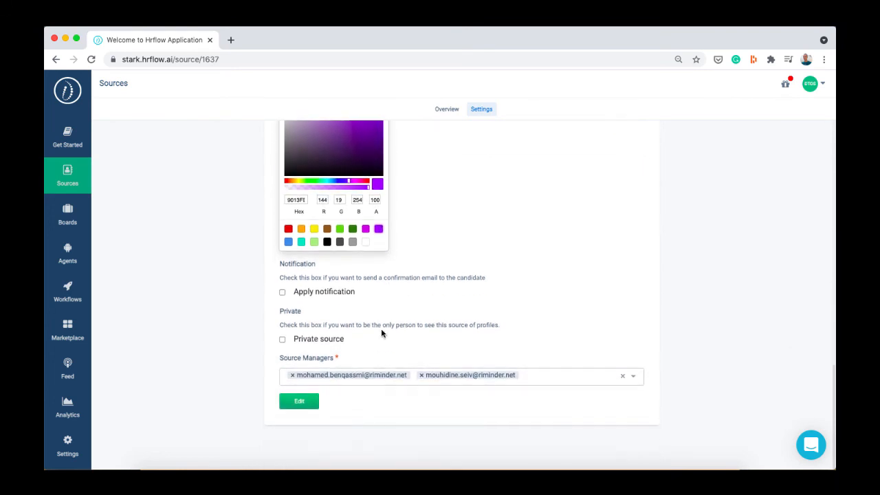
click(303, 404)
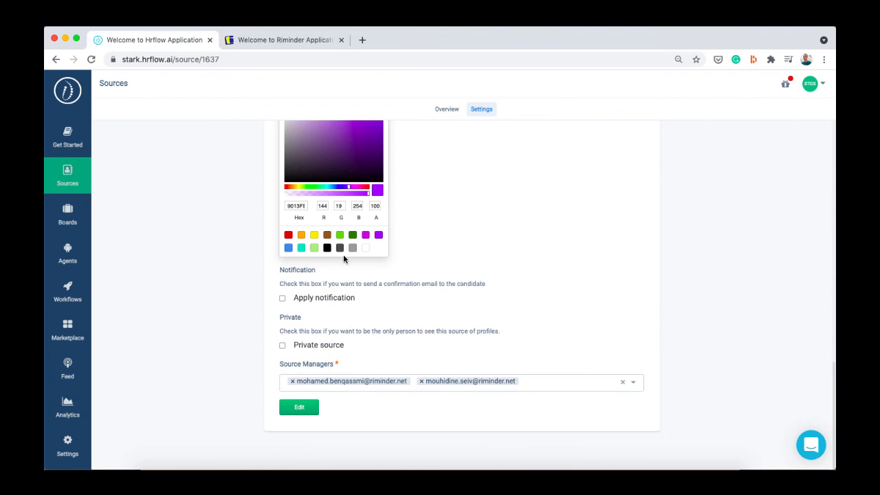
Reload the local index.html page, open the customized chatbot, and submit the "My resume" file through it.
click(315, 40)
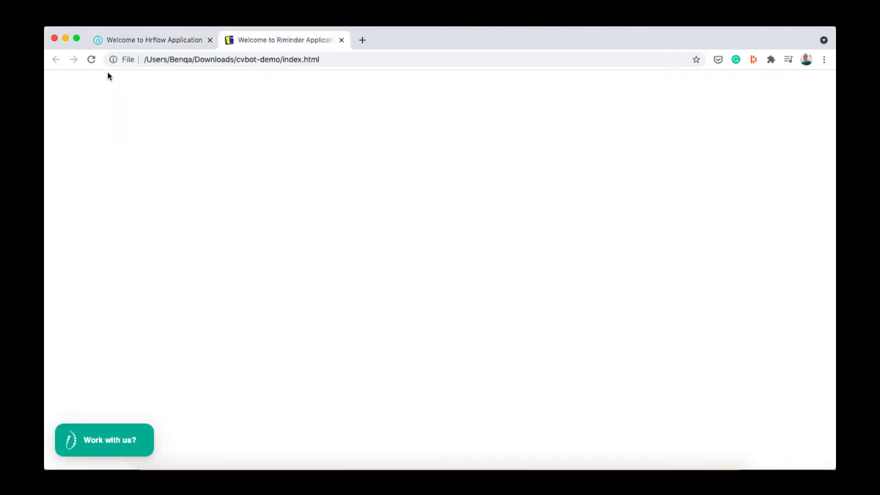
click(92, 60)
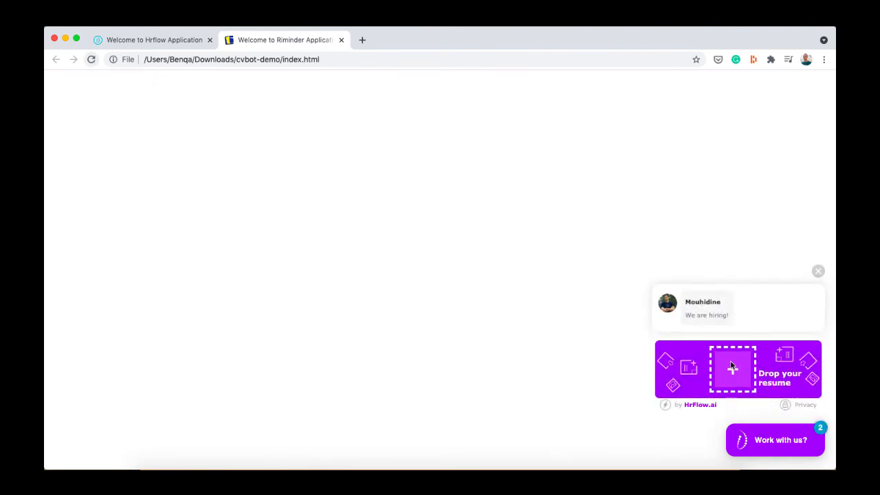
click(713, 309)
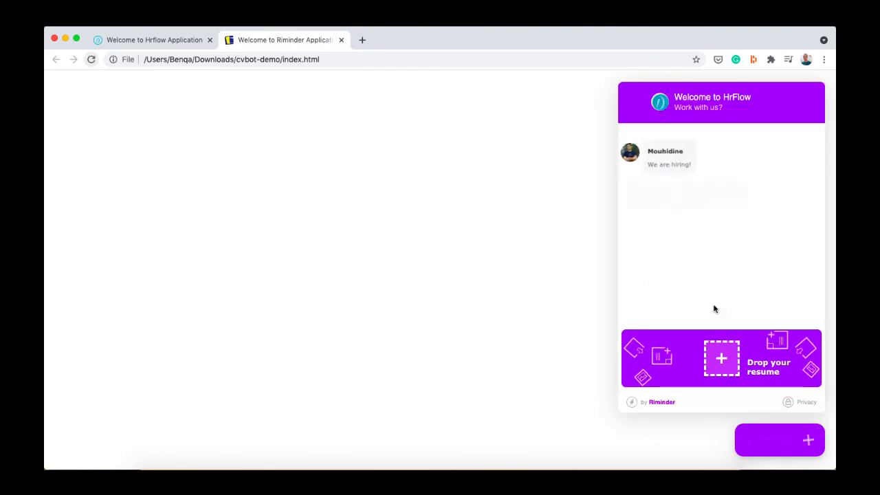
click(727, 354)
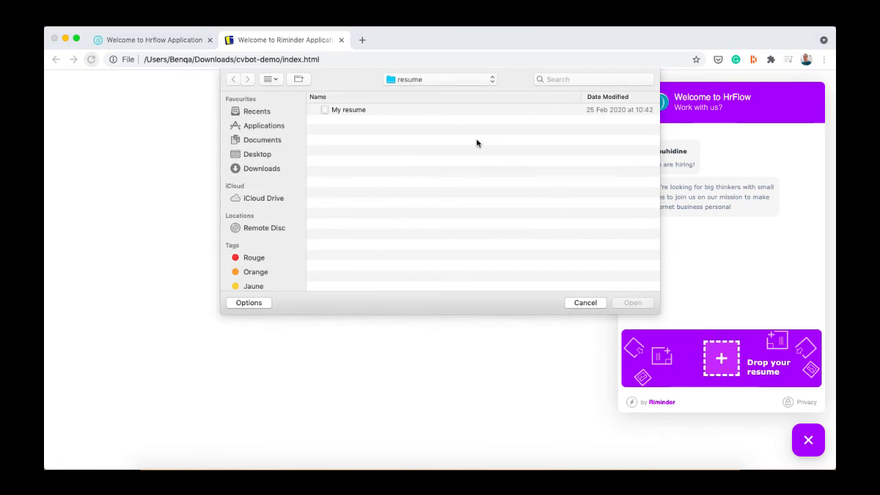
double_click(429, 112)
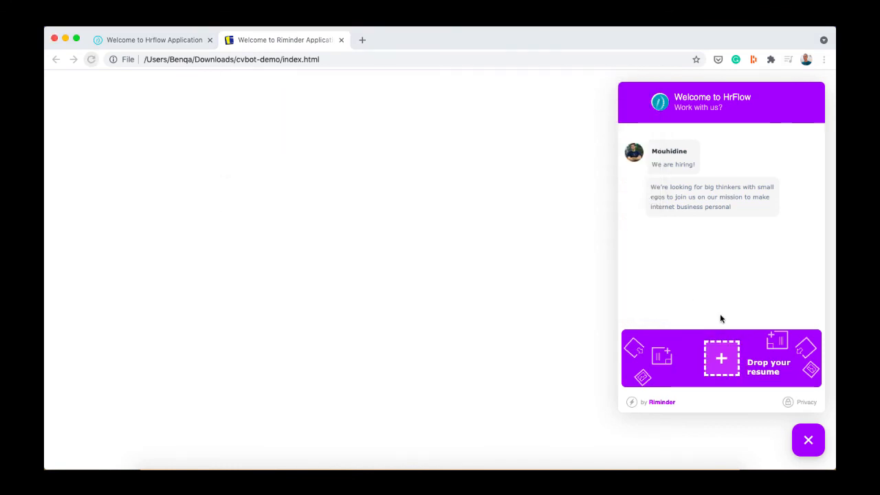